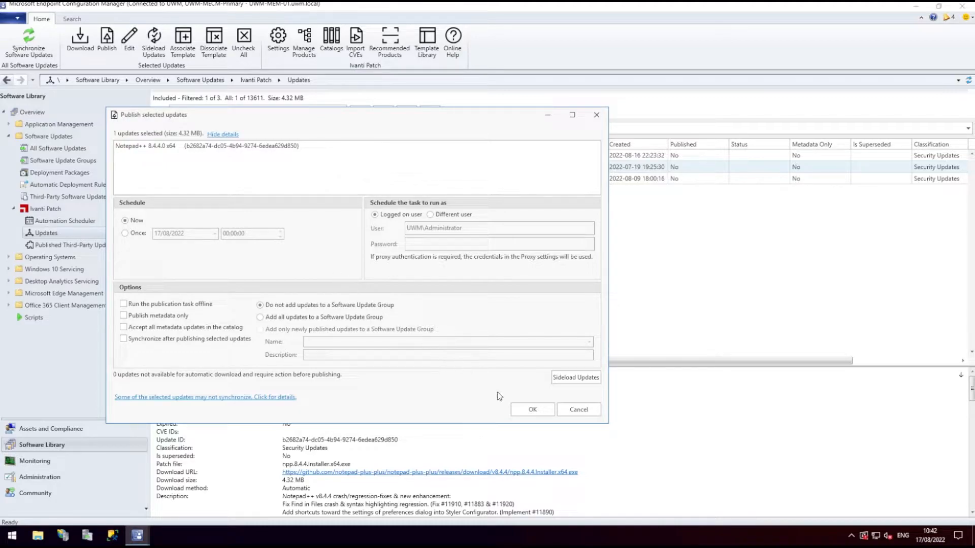
Publish the selected Notepad++ 8.4.4.0 x64 update immediately and check its publication in AutoPublish.log from the user profile's Ivanti\Patch folder
click(525, 412)
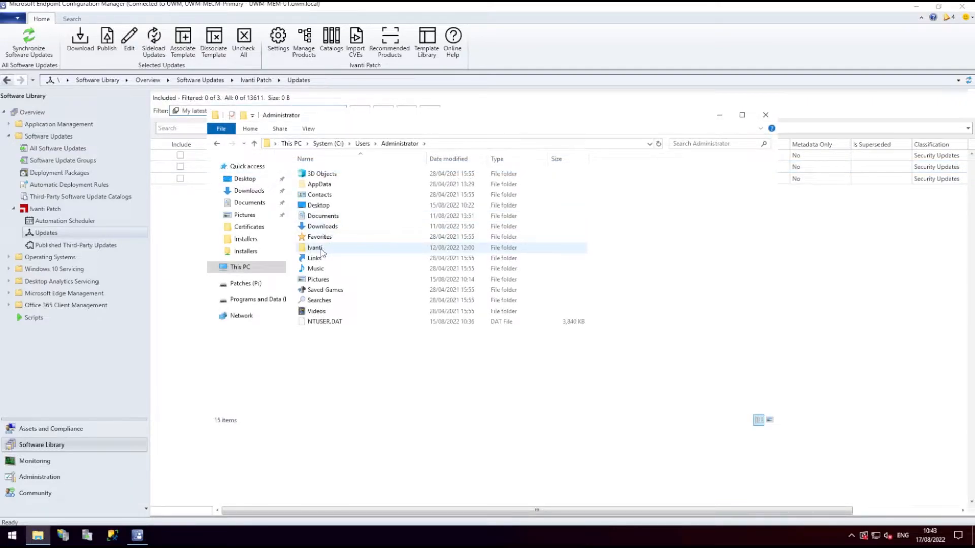
double_click(315, 248)
click(316, 177)
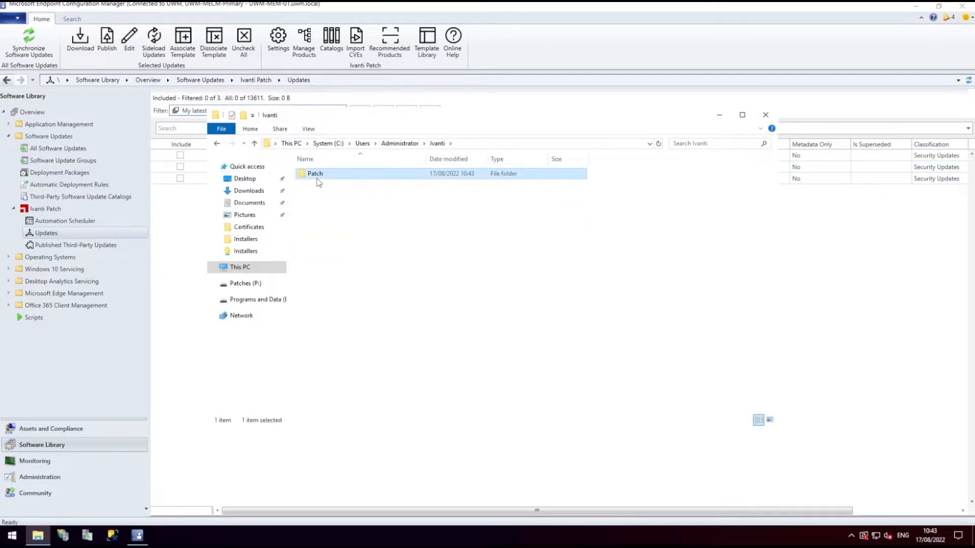
double_click(316, 175)
click(335, 220)
double_click(335, 220)
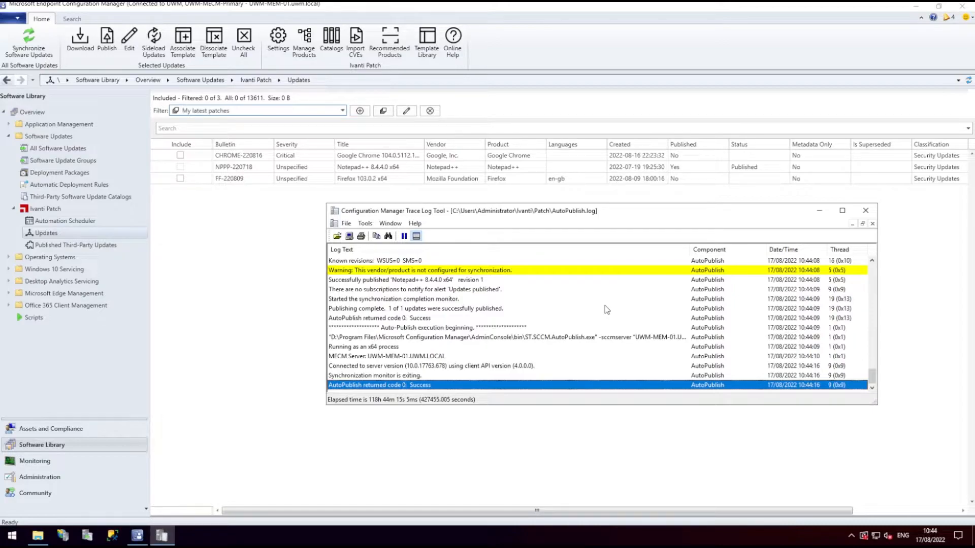
click(574, 274)
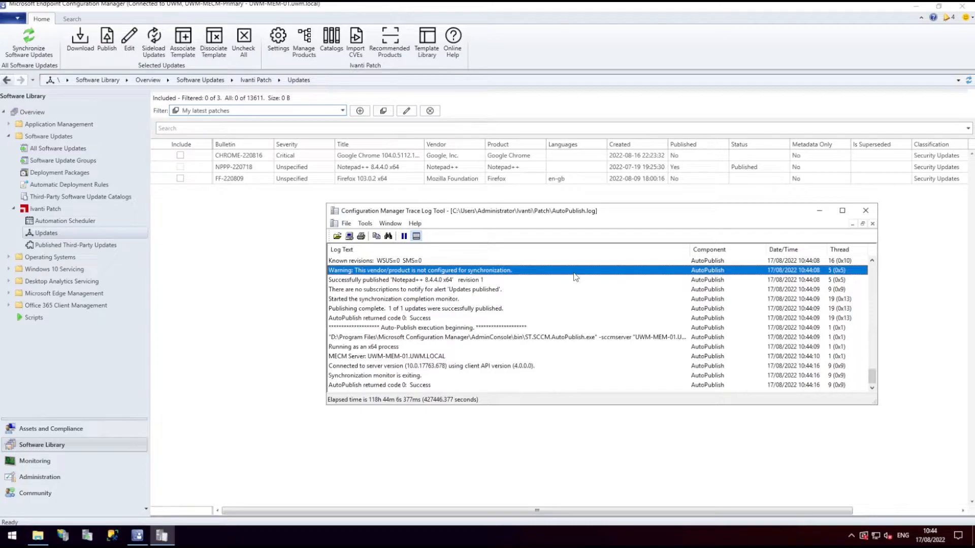
click(279, 244)
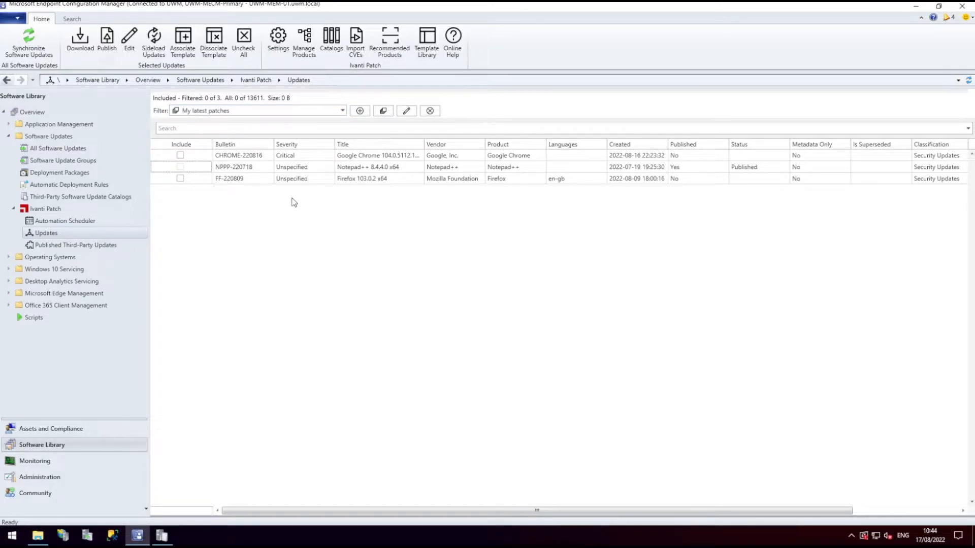
Subscribe to the Notepad++ vendor and its product in Manage Products and run a site-wide synchronization of software updates
click(305, 42)
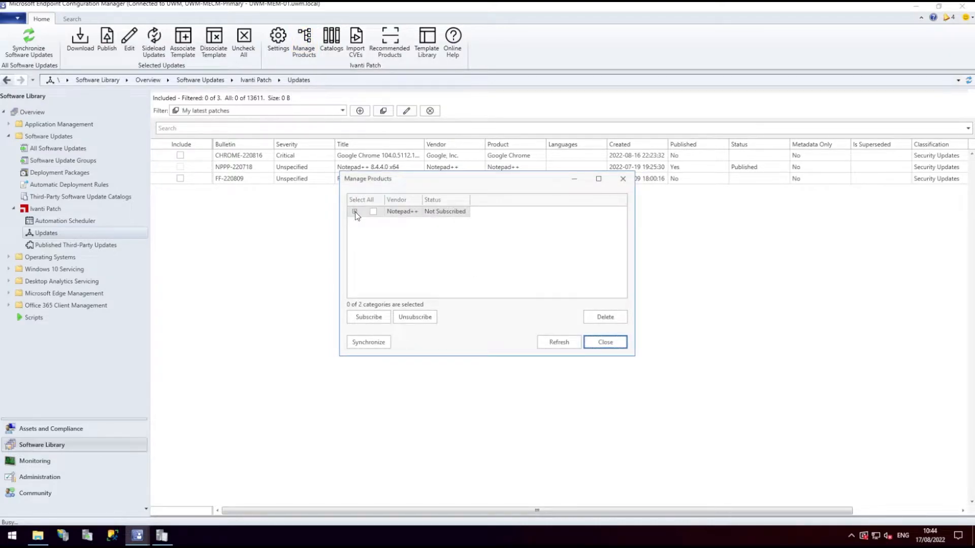
click(355, 211)
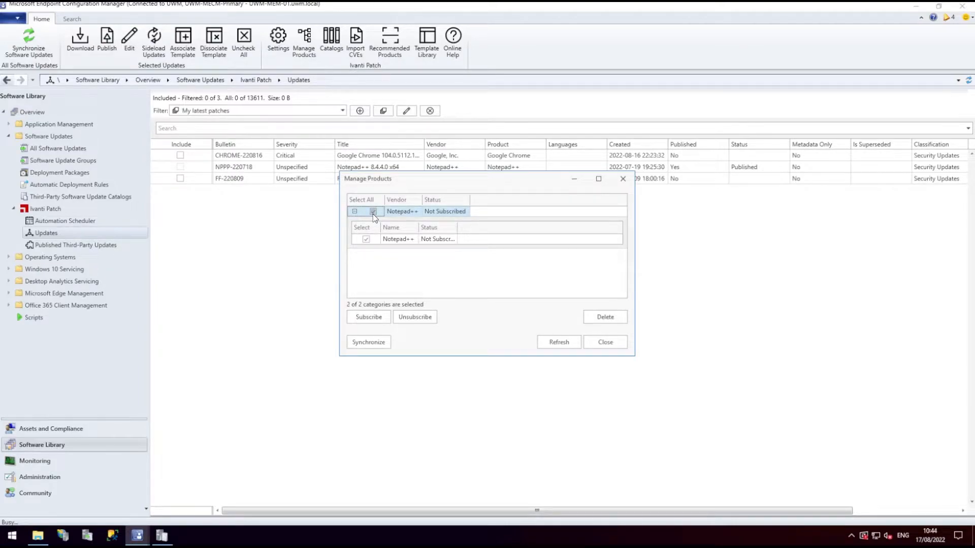
click(364, 320)
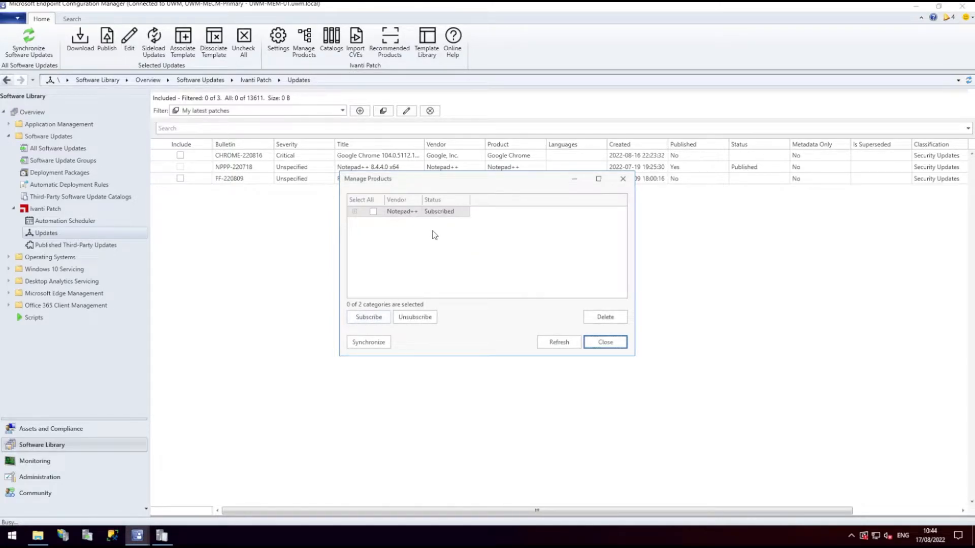
click(362, 346)
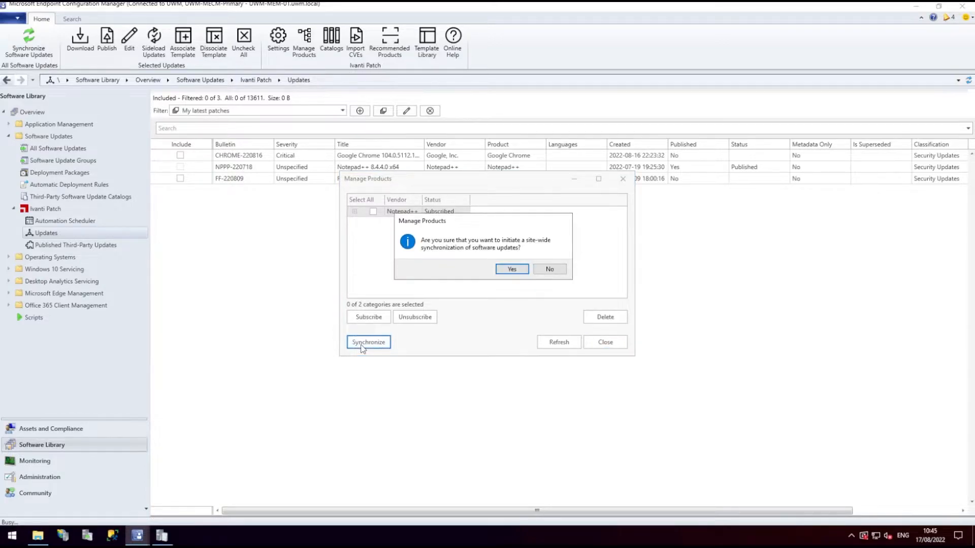
click(512, 270)
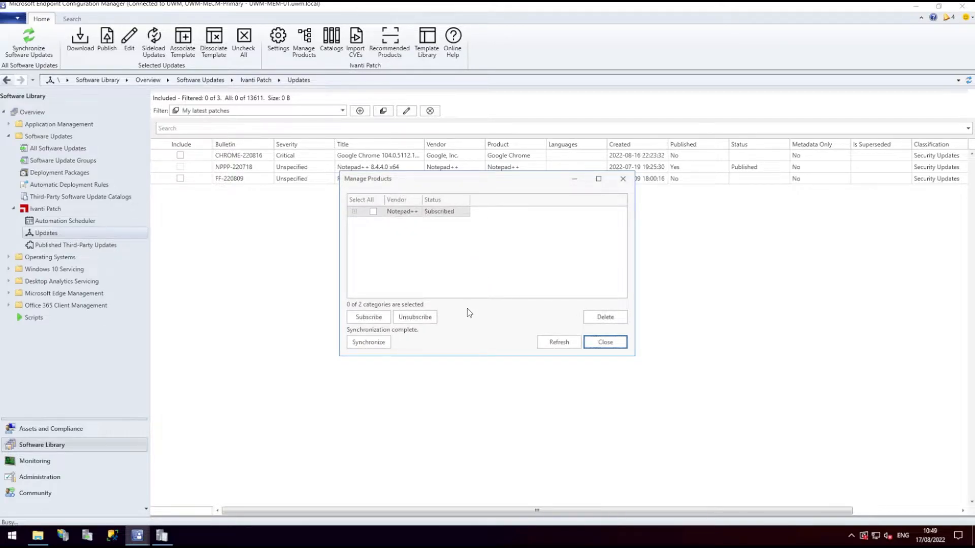
click(605, 343)
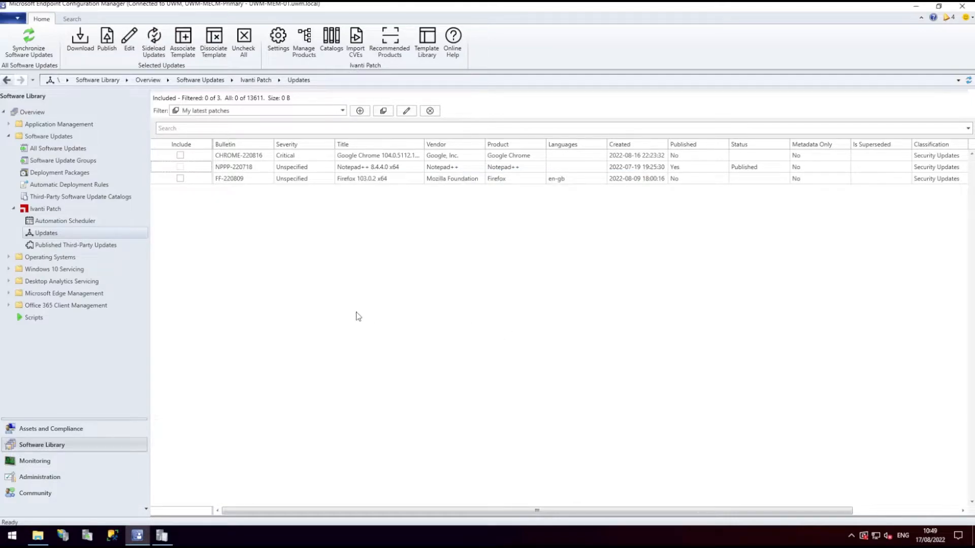
Check the published third-party updates and the All Software Updates list for the Notepad++ update
click(60, 246)
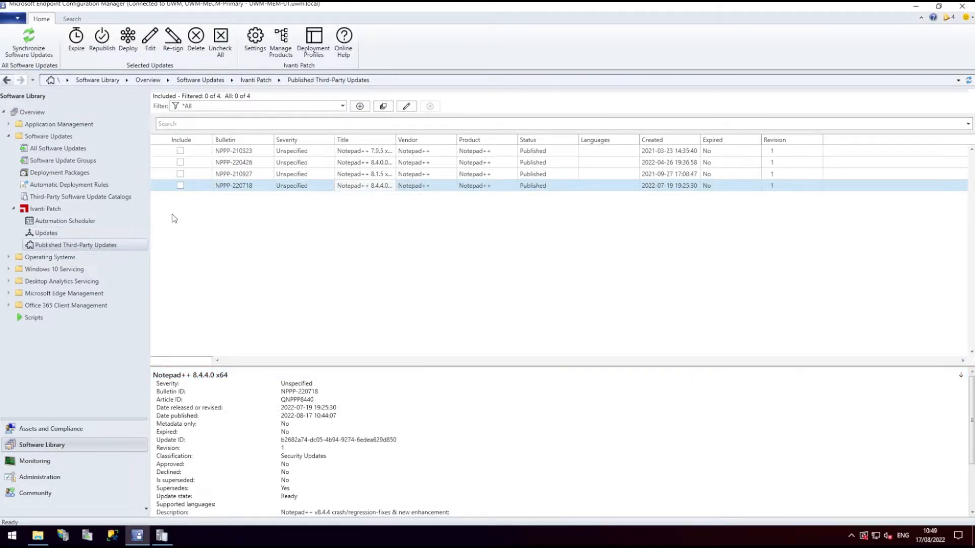
click(57, 149)
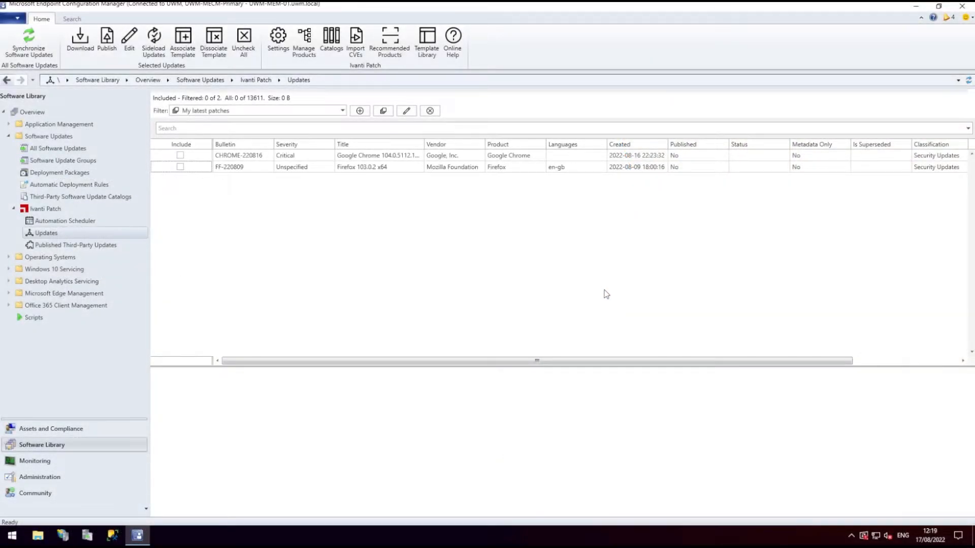
Set up publishing of Google Chrome 104.0.5112.101 x64, accepting all metadata updates in the catalog and synchronizing after publishing
click(180, 156)
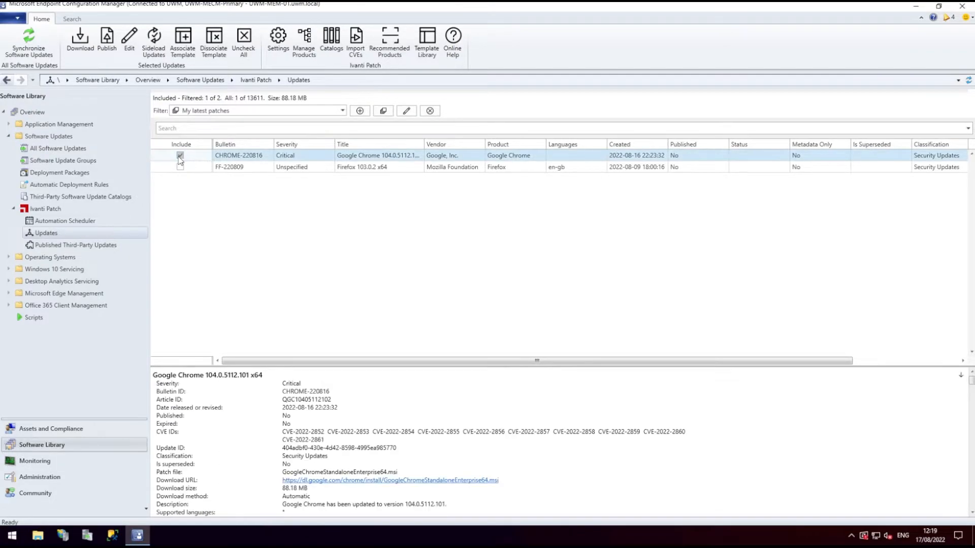
click(105, 44)
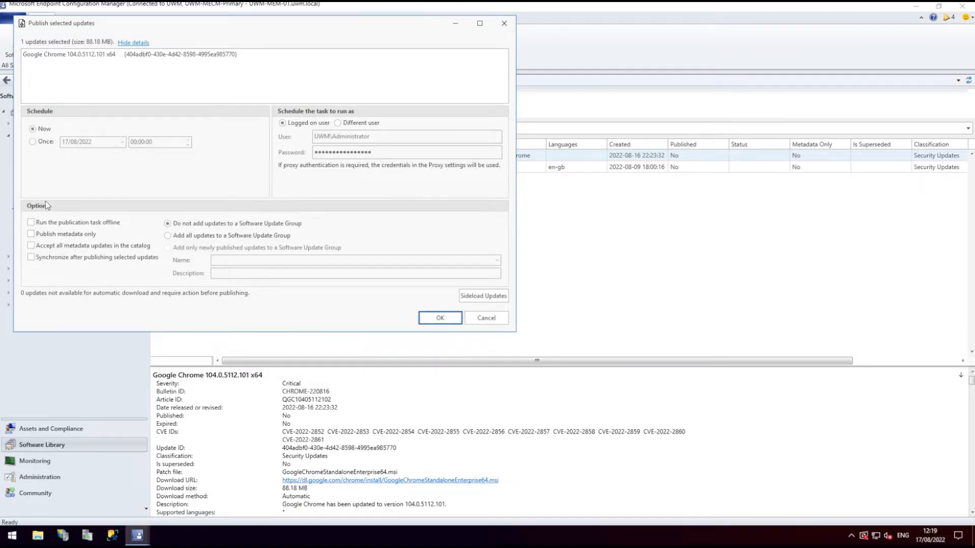
click(32, 245)
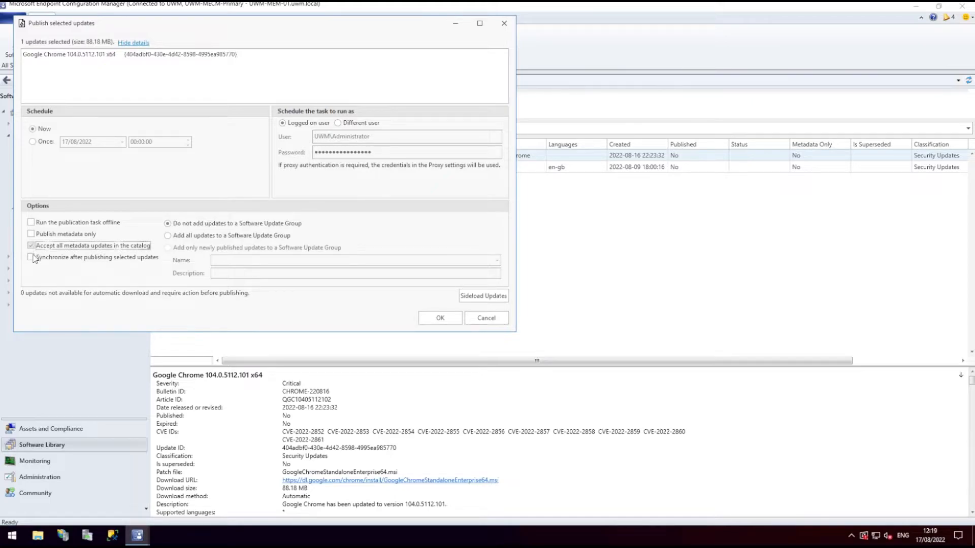
click(32, 261)
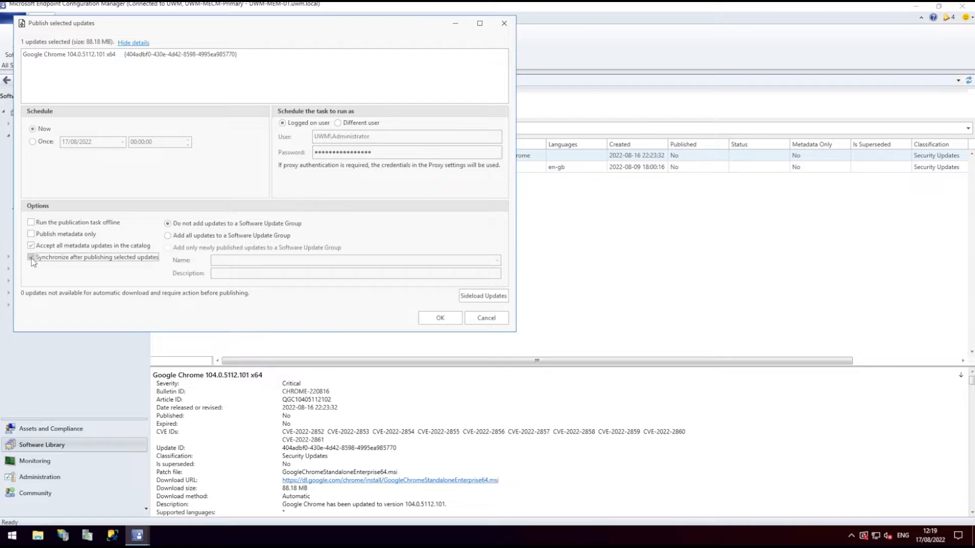
click(31, 258)
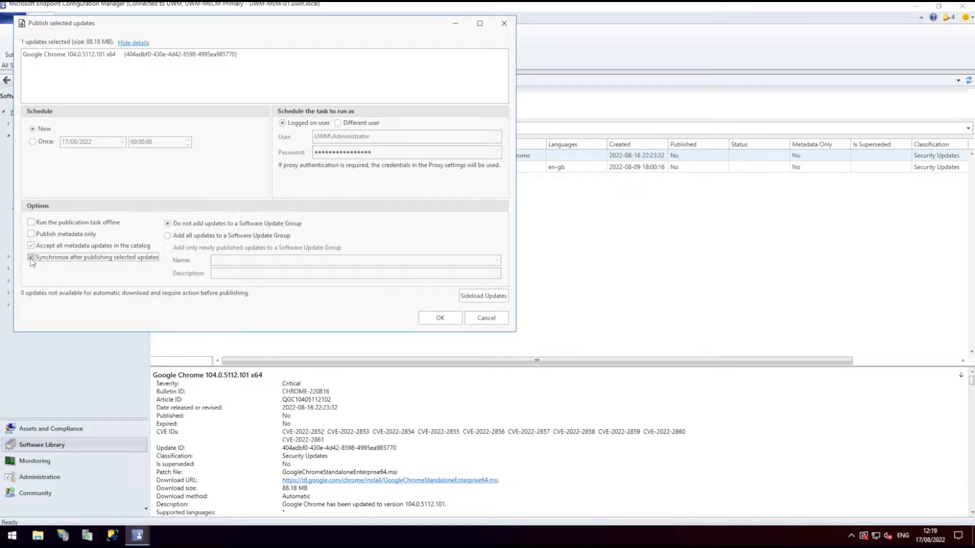
Add all updates to a new software update group named "Google Chrome SUG" and start the publication
click(168, 236)
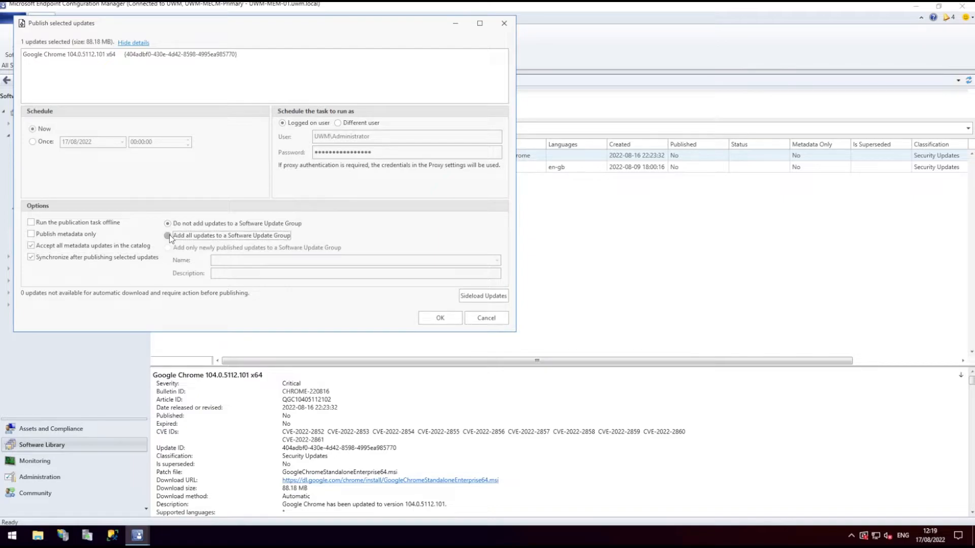
click(247, 264)
click(228, 270)
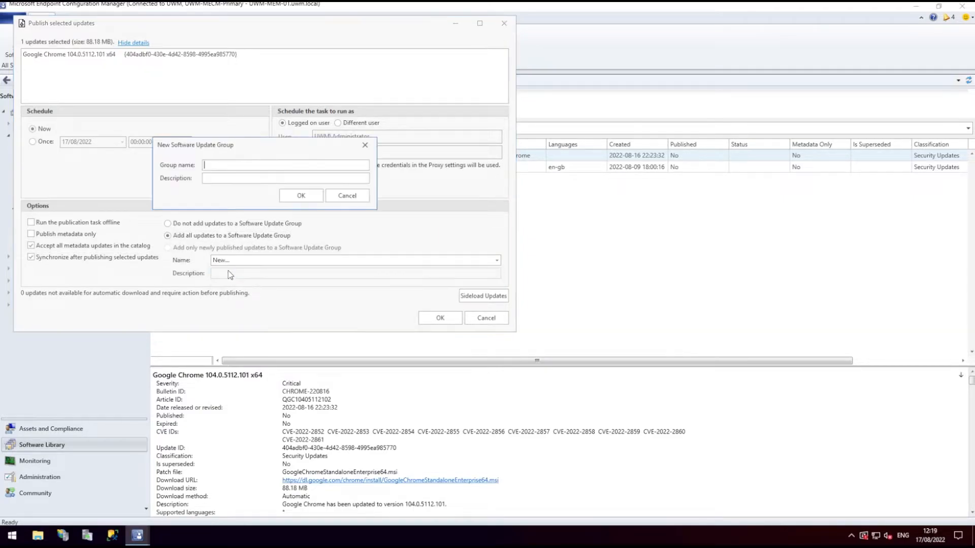
text(Google Chrome SUG)
click(300, 197)
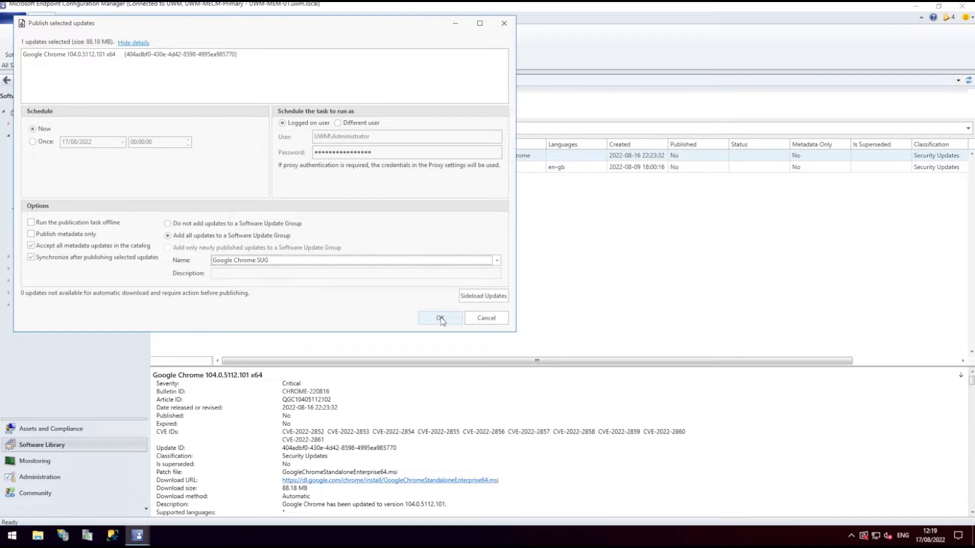
click(440, 318)
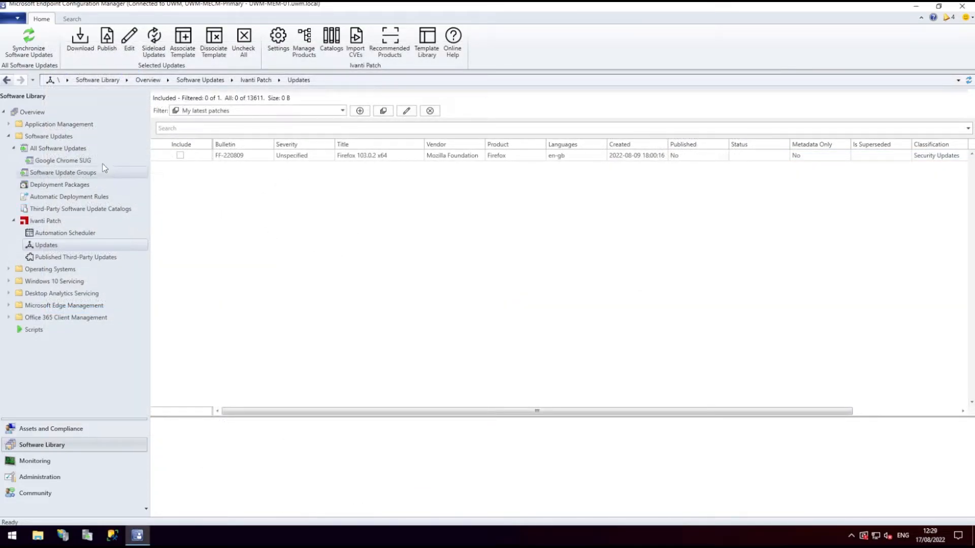
Look up Google Chrome 104.0.5112.101 x64 in All Software Updates and view its details
click(60, 150)
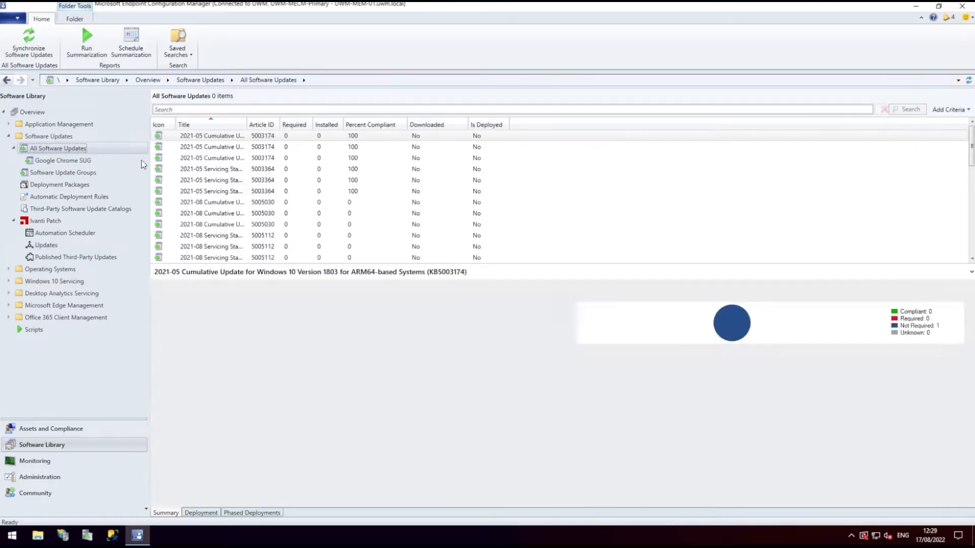
scroll(247, 179, down, 5)
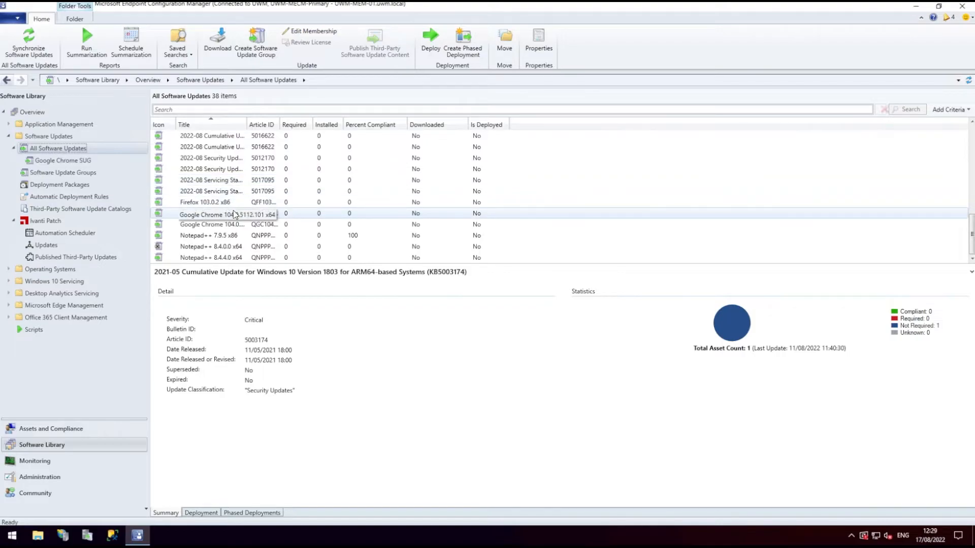
click(235, 214)
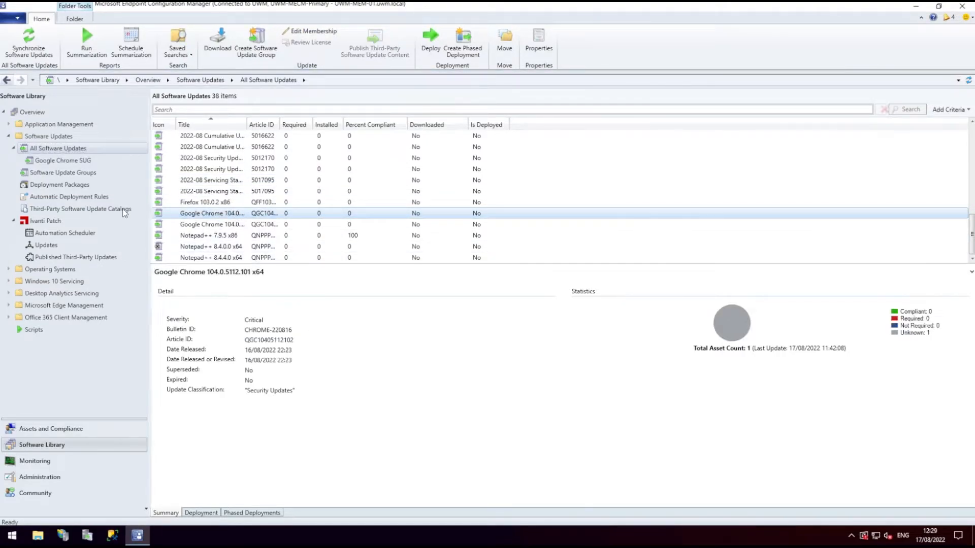
Show the members of the Google Chrome SUG software update group
click(63, 174)
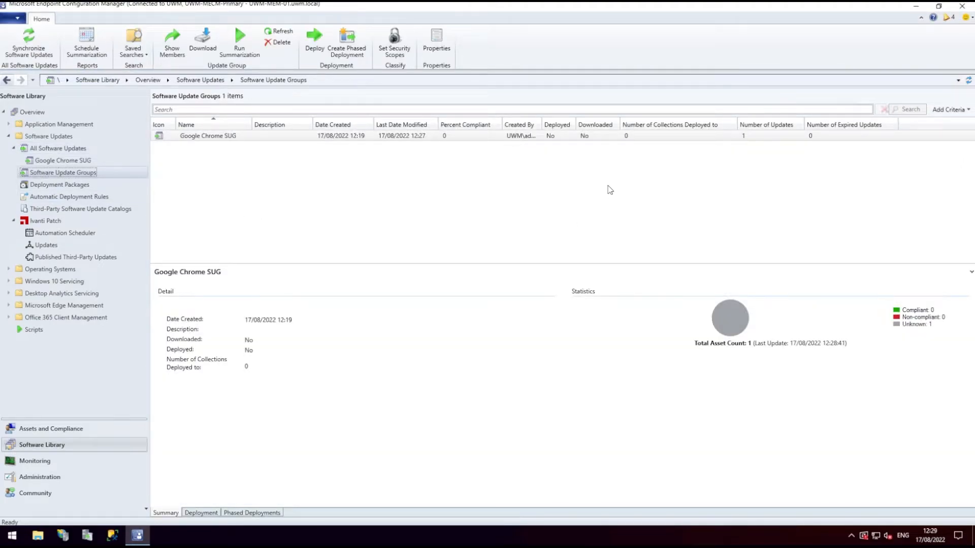
click(534, 138)
right_click(534, 140)
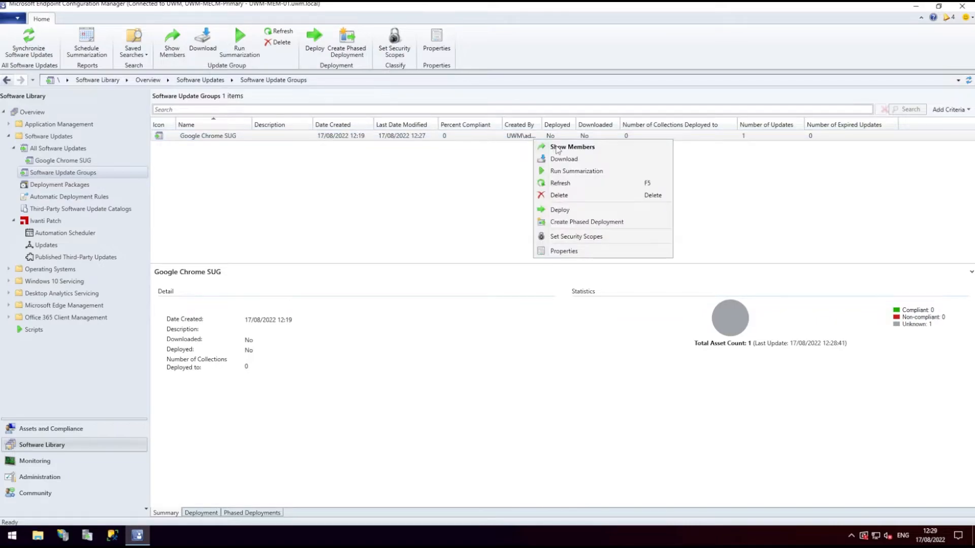
click(563, 147)
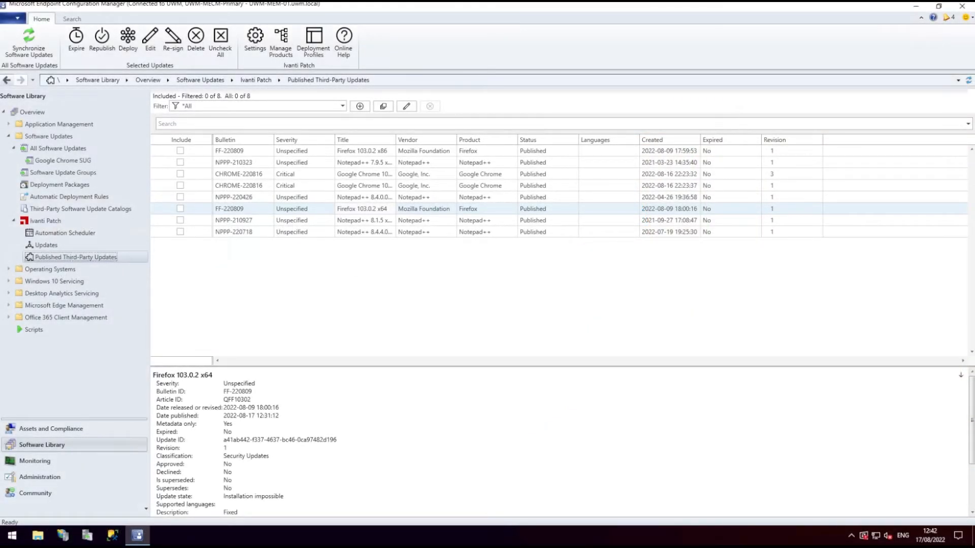
Expire the published Notepad++ 8.1.5 x64, 8.4.0.0 x64 and 7.9.5 x86 updates
click(487, 295)
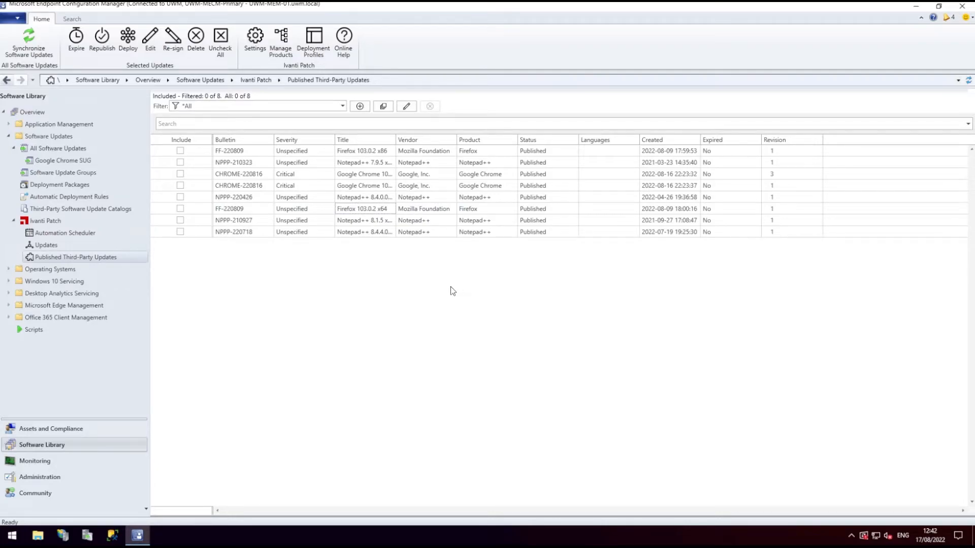
click(180, 220)
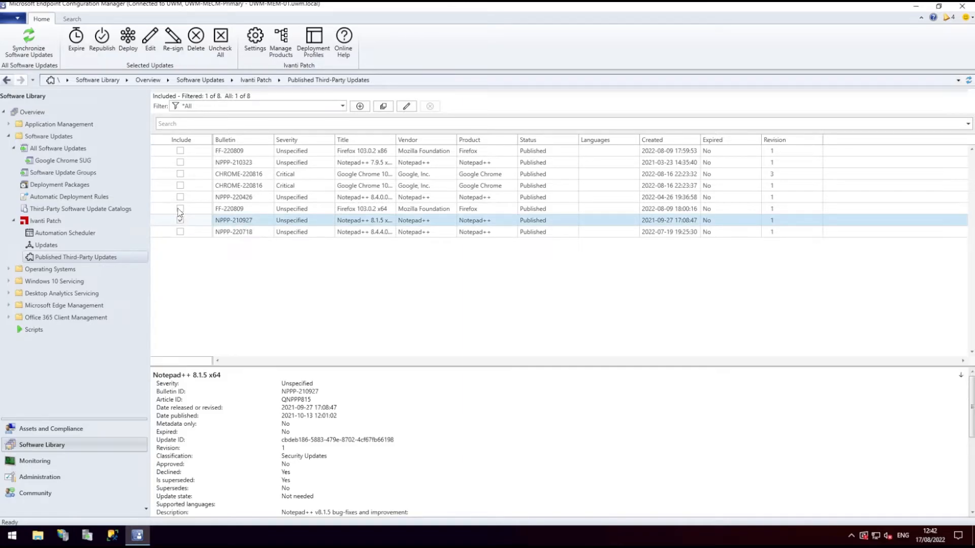
click(181, 197)
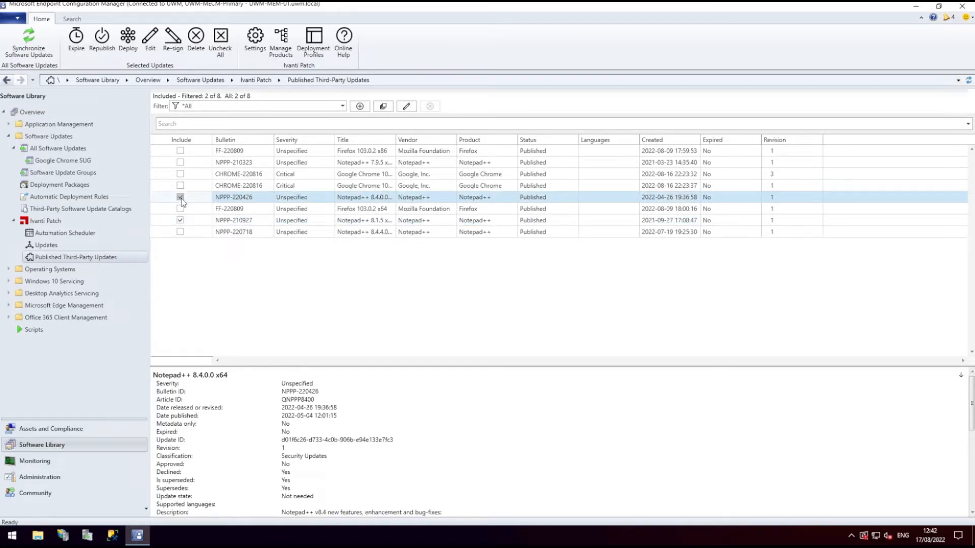
click(180, 162)
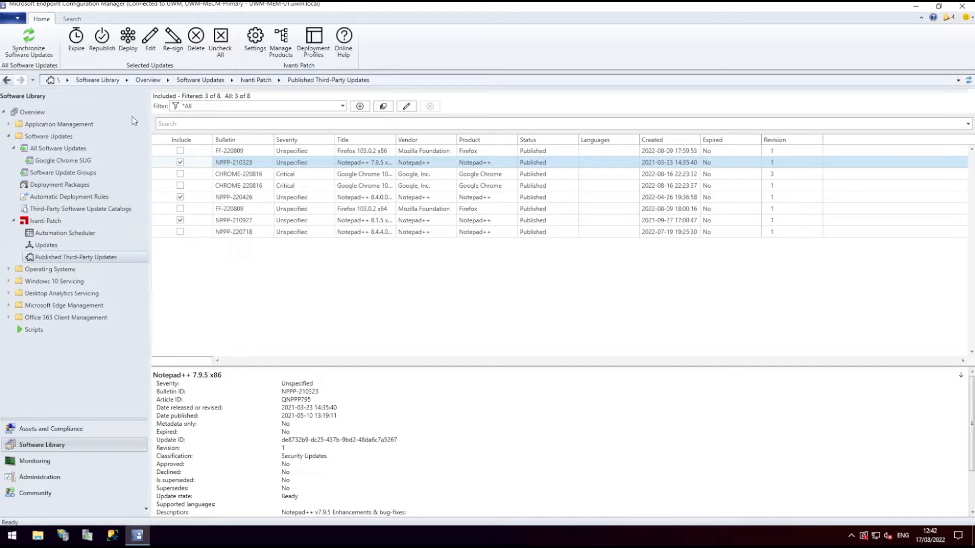
click(75, 43)
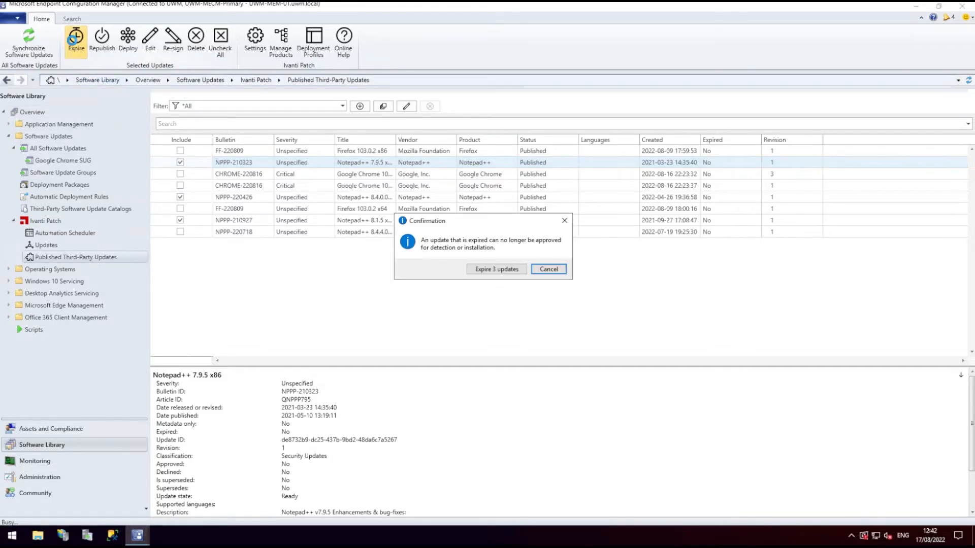
click(493, 268)
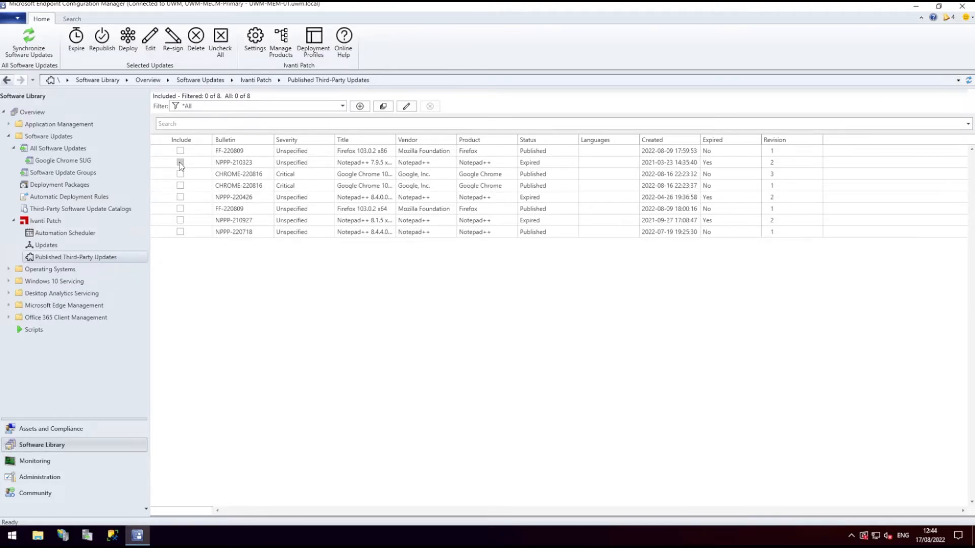
Run a site-wide software update synchronization and check its progress in the Software Update Point Synchronization Status
click(29, 45)
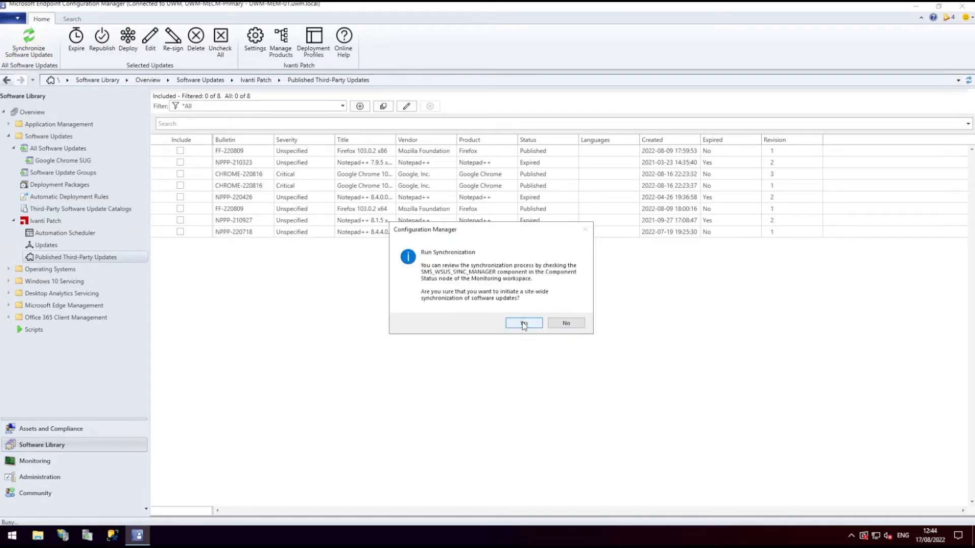
click(524, 324)
click(61, 461)
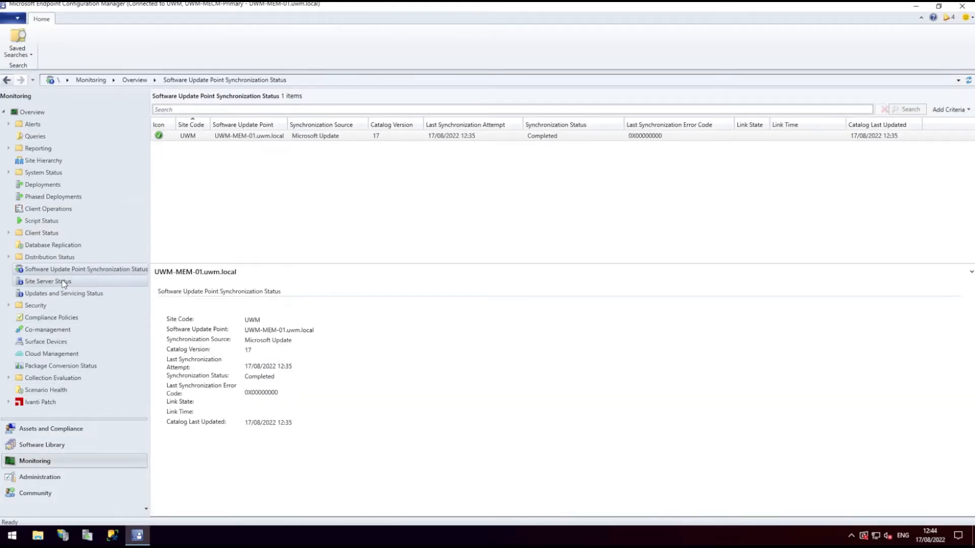
click(62, 280)
click(62, 269)
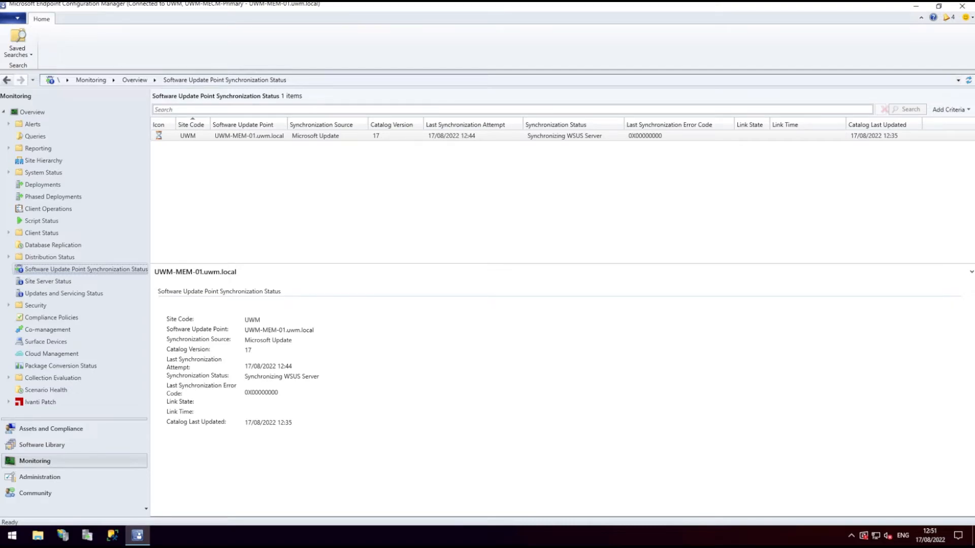
click(968, 80)
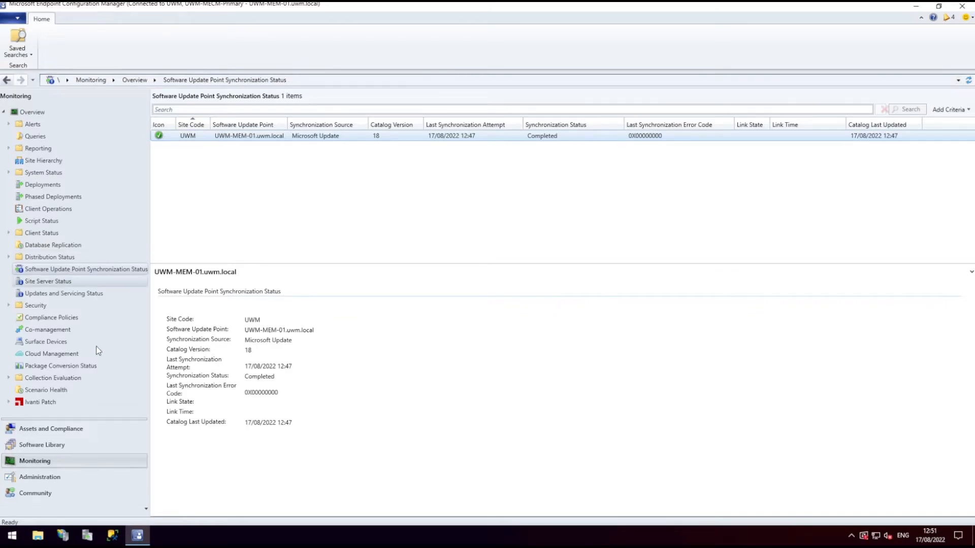
Delete the expired Notepad++ 7.9.5 x86, 8.4.0.0 x64 and 8.1.5 x64 updates from the published third-party updates and close the log
click(44, 445)
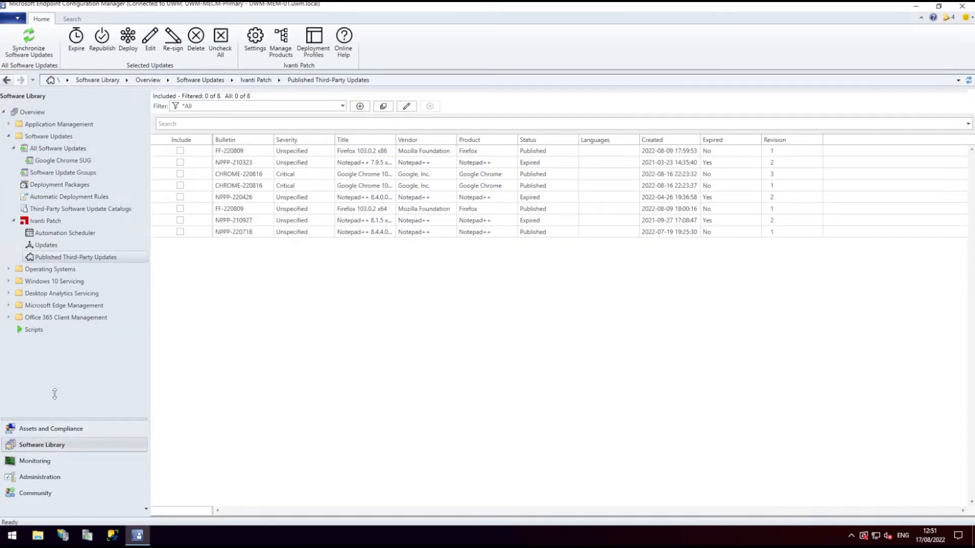
click(87, 257)
click(968, 80)
click(181, 163)
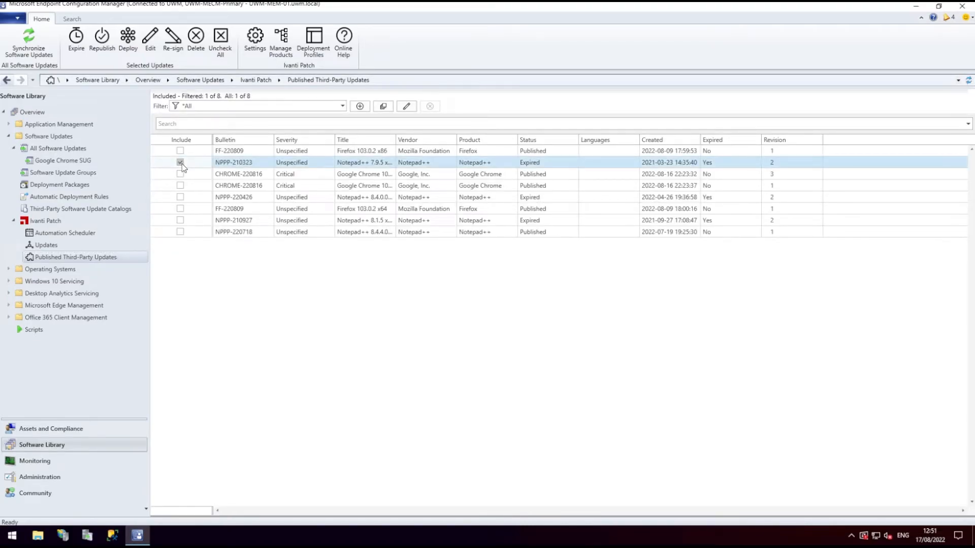
click(180, 197)
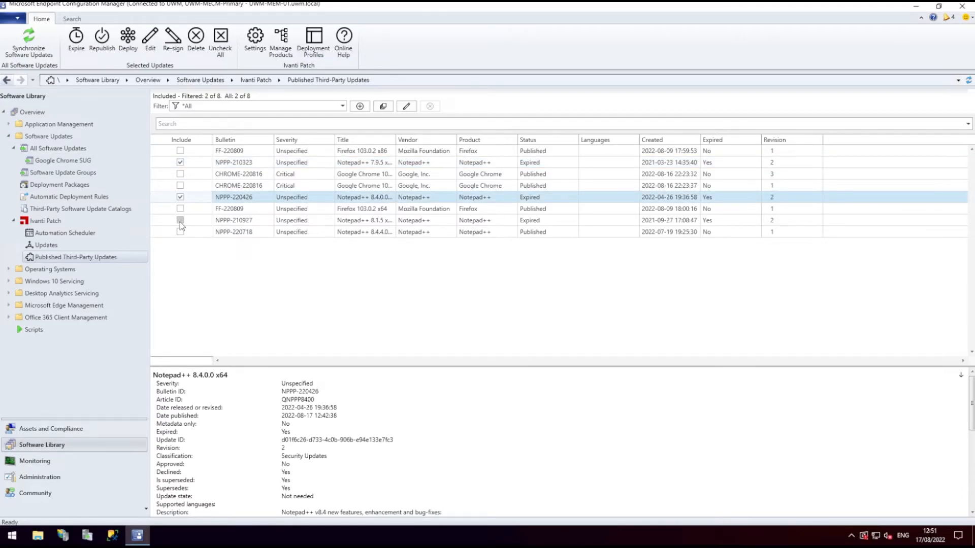
click(180, 220)
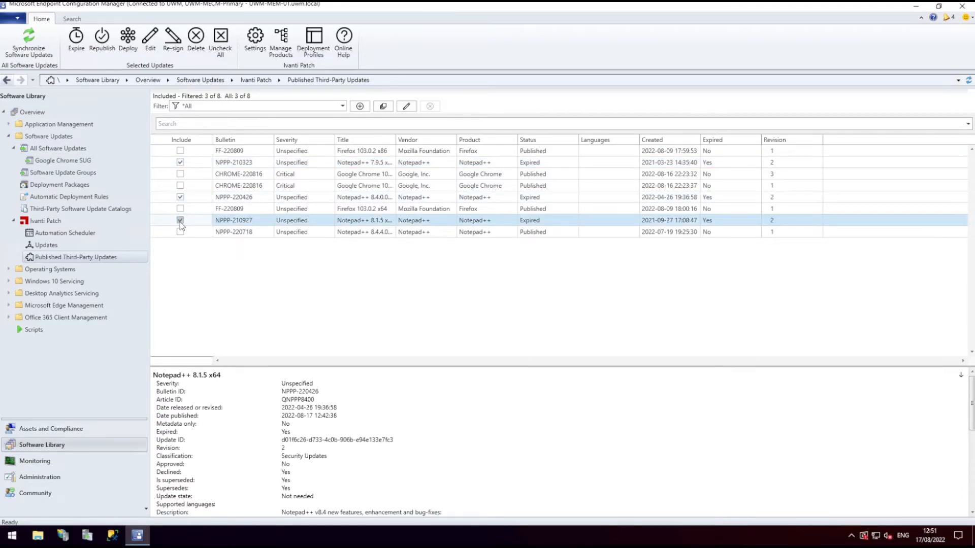
click(192, 48)
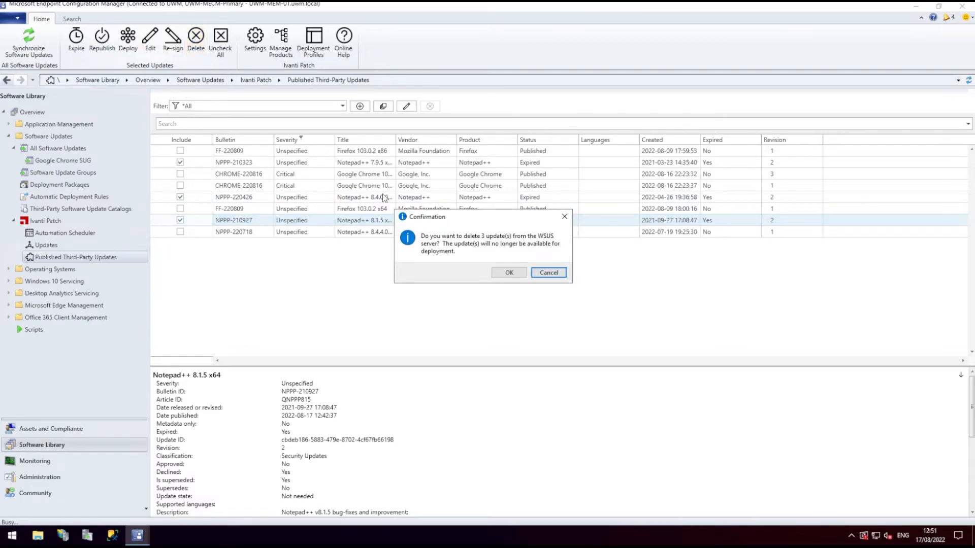
click(509, 273)
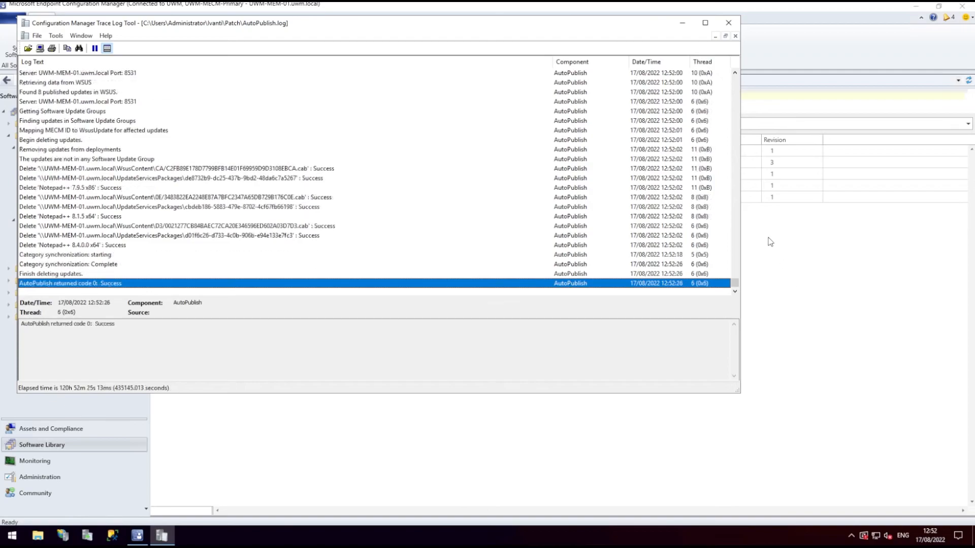
click(728, 22)
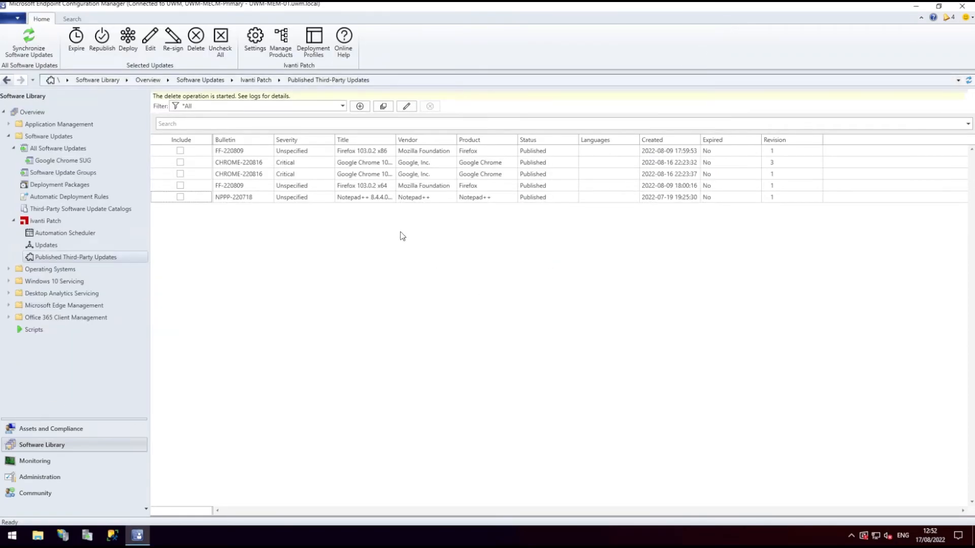
Synchronize software updates site-wide again after the deletion and refresh the software update point's synchronization status
click(28, 40)
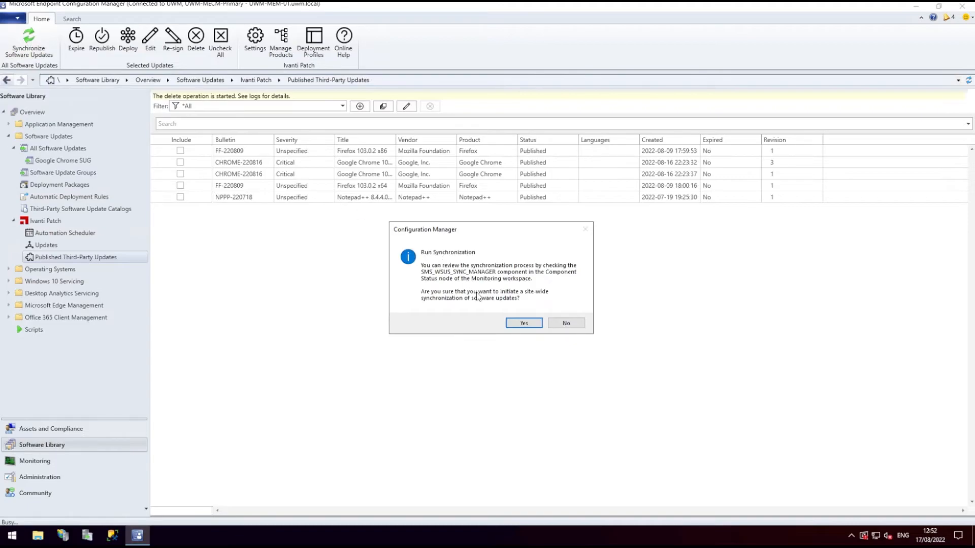
click(522, 323)
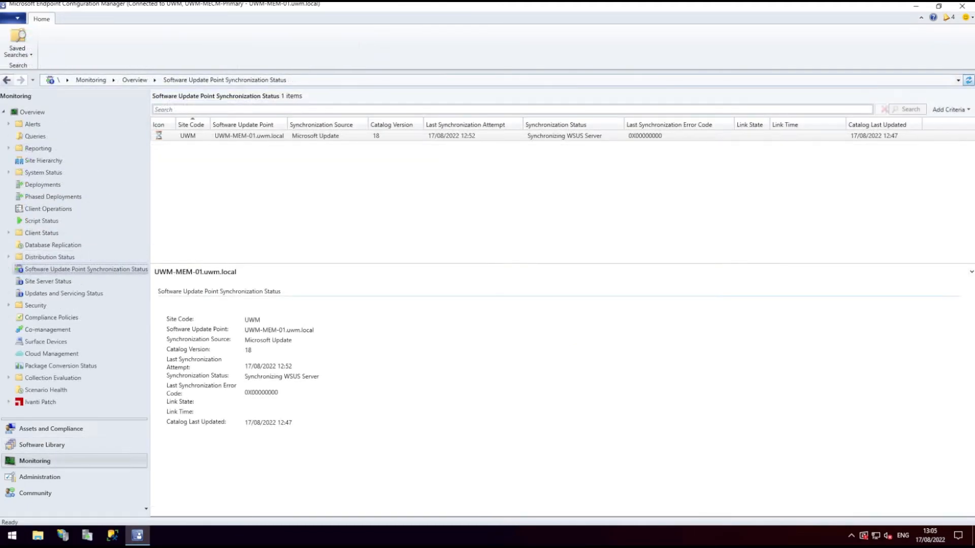
click(544, 184)
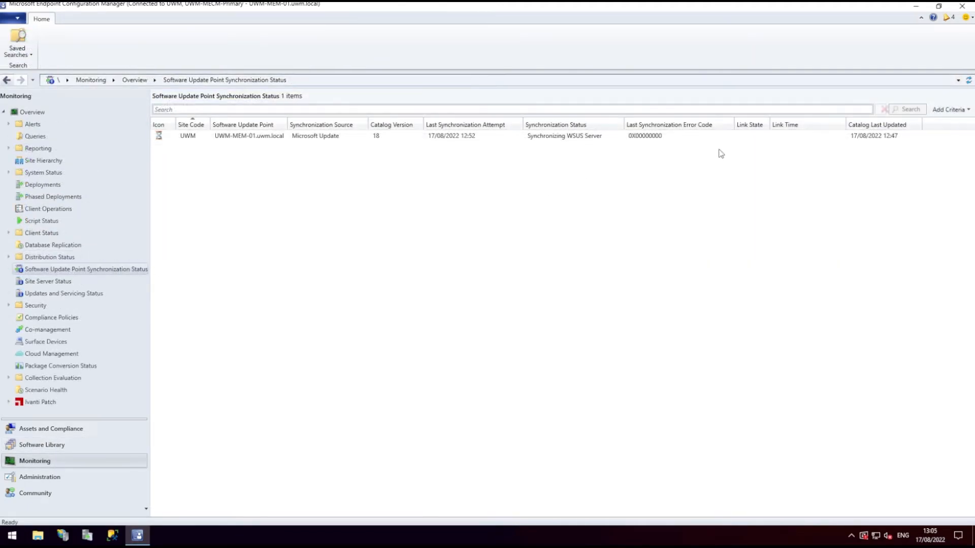
click(968, 81)
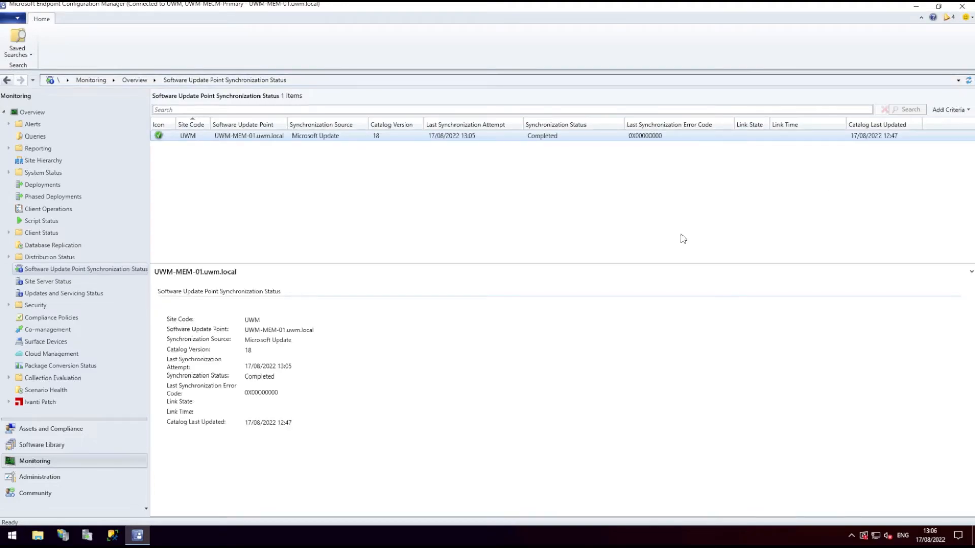
Switch to Update Services and run the WSUS Server Cleanup Wizard with all five cleanup options selected
click(86, 538)
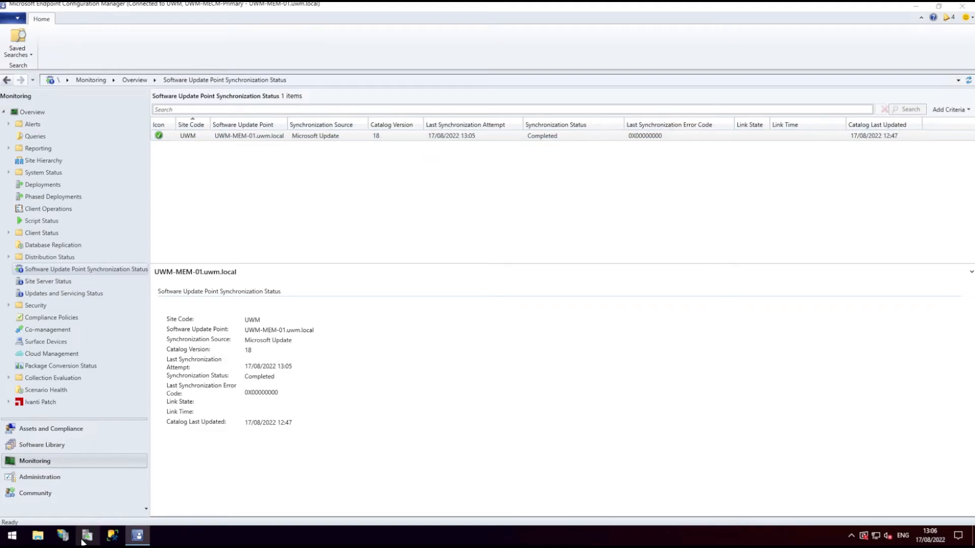
click(436, 333)
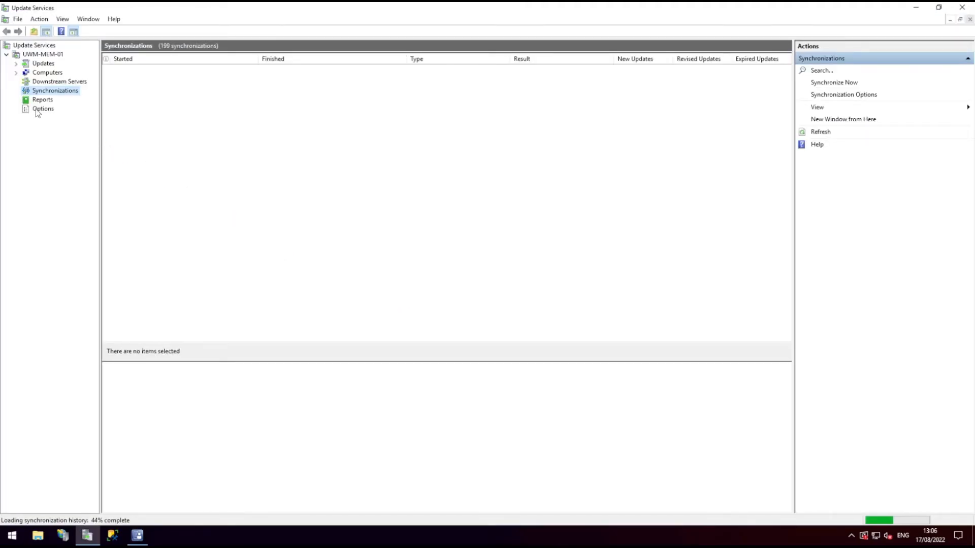
click(38, 111)
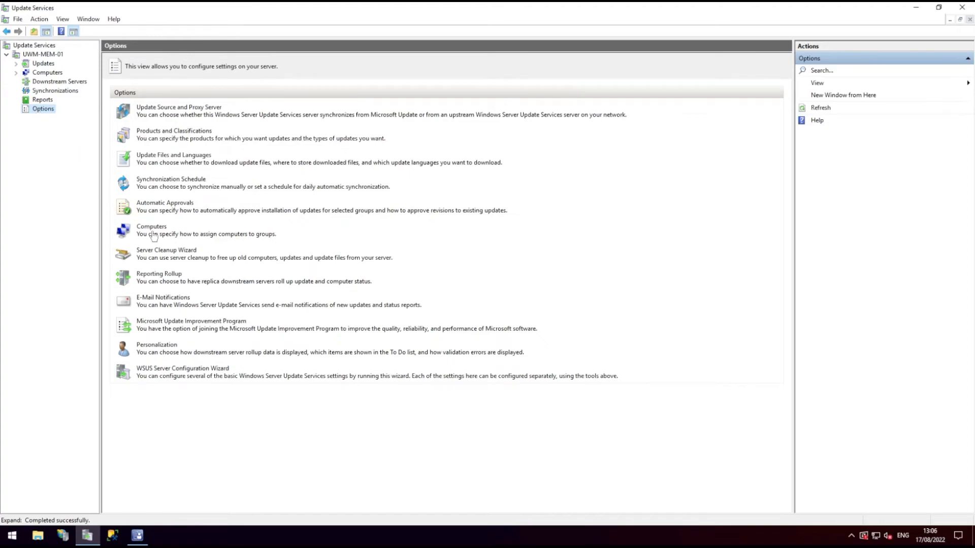
click(183, 255)
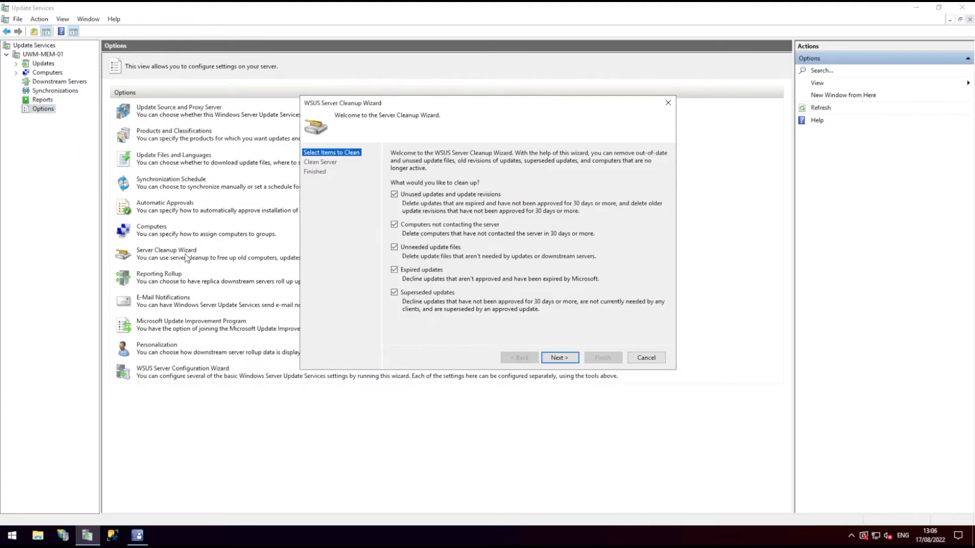
click(558, 358)
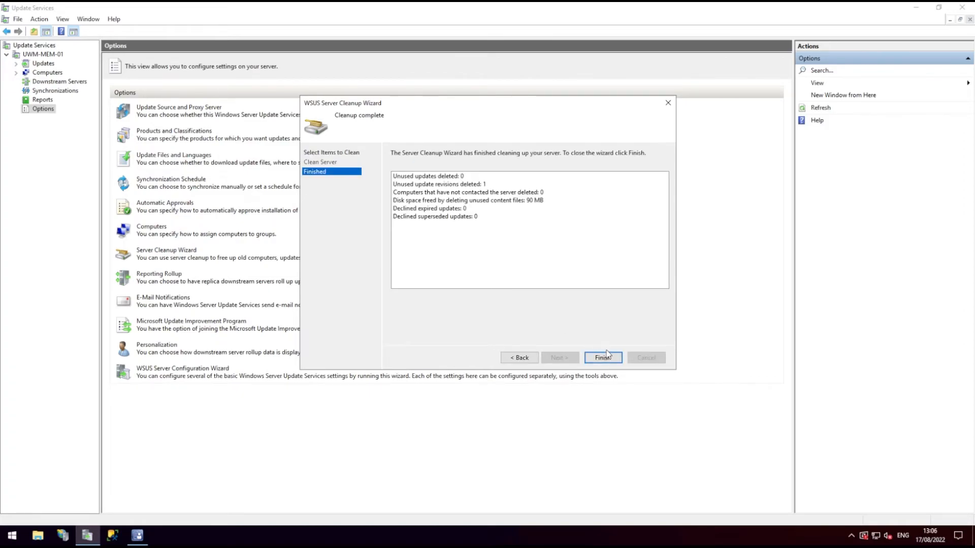
click(611, 357)
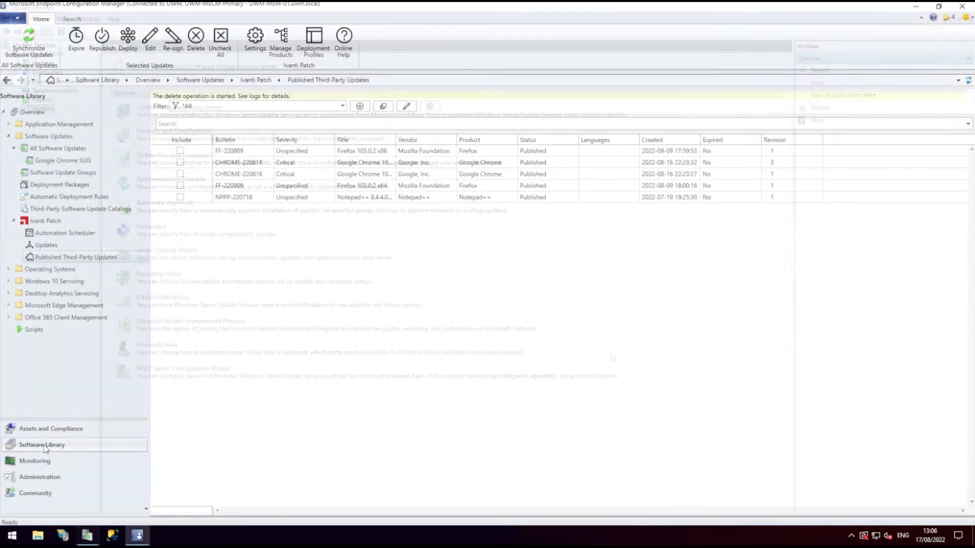
Return to Configuration Manager and examine the Notepad++ entries in All Software Updates
click(53, 150)
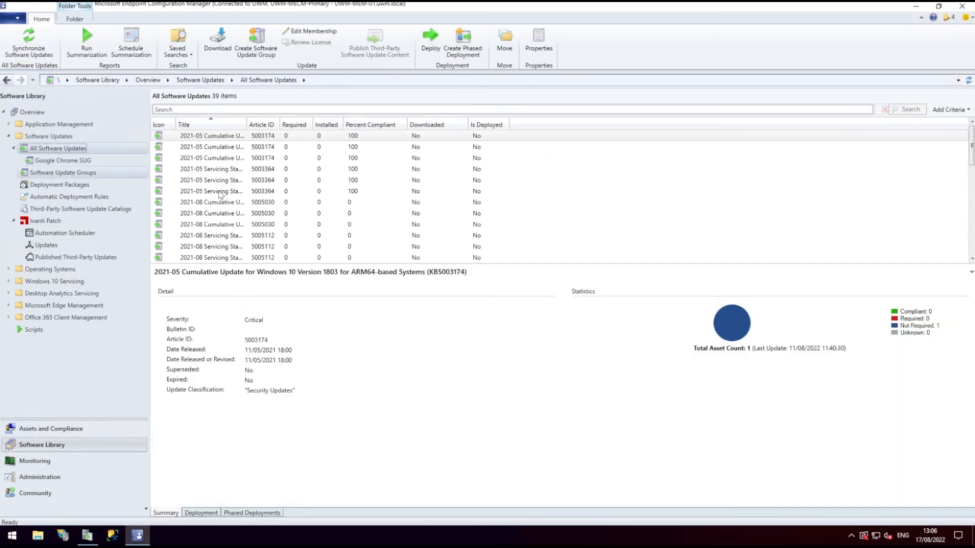
scroll(305, 198, down, 9)
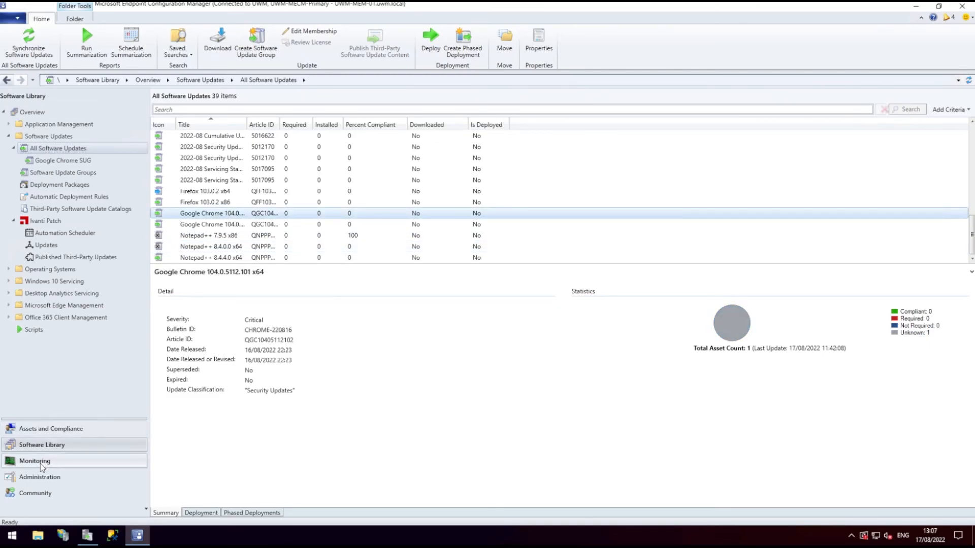
View the synchronization schedule in the Software Update Point component properties of the UWM primary site
click(36, 479)
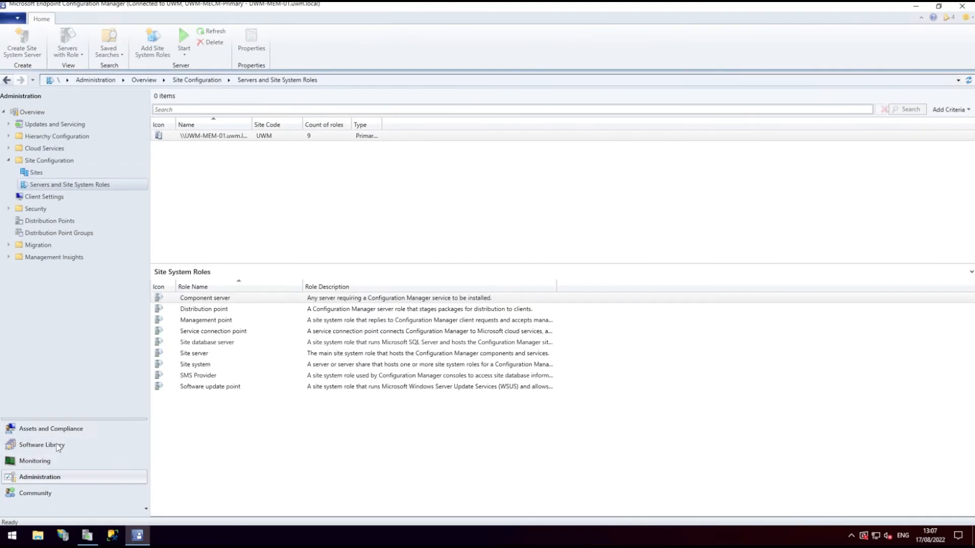
click(33, 171)
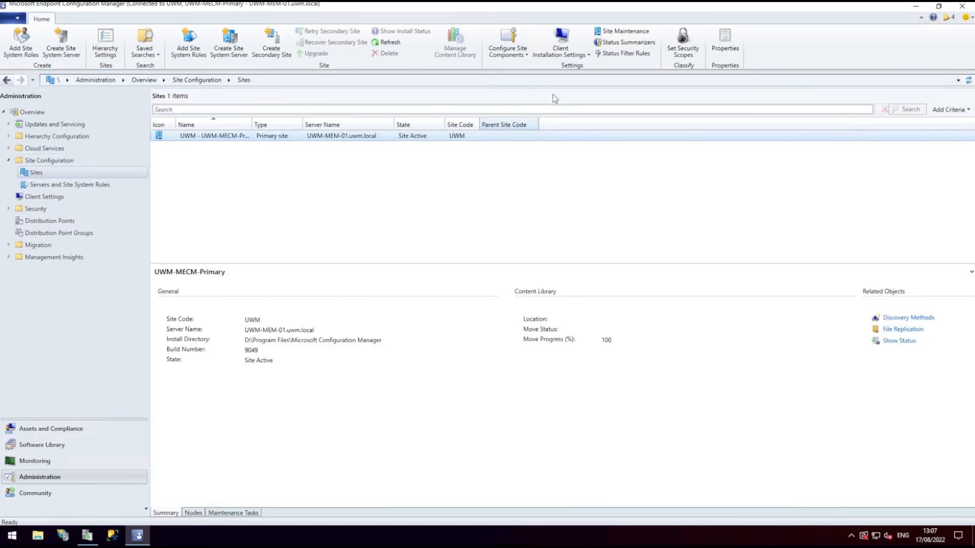
click(508, 50)
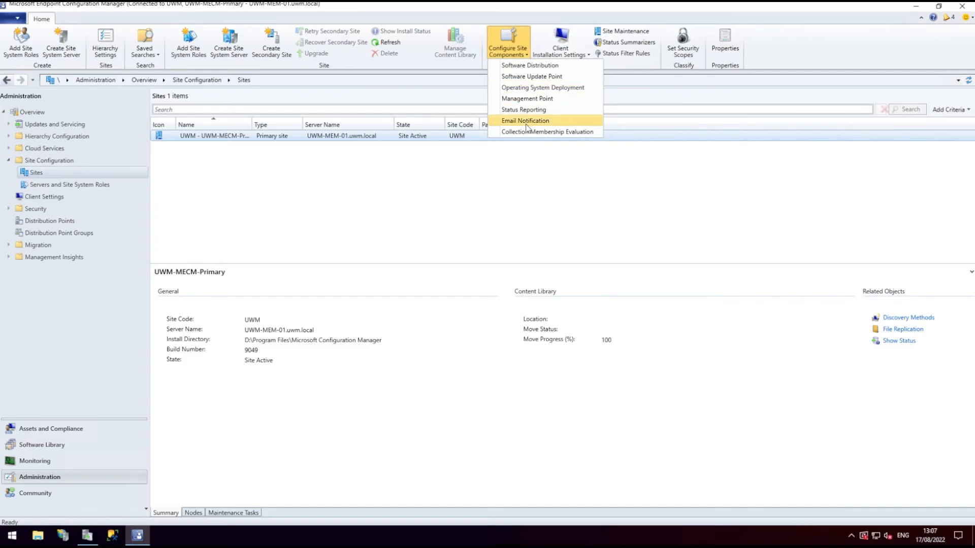
click(532, 79)
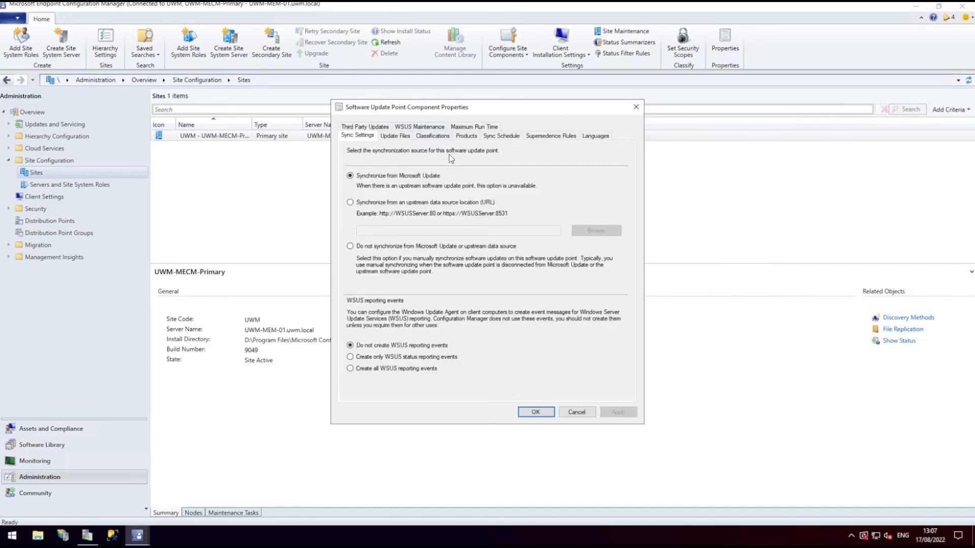
click(498, 136)
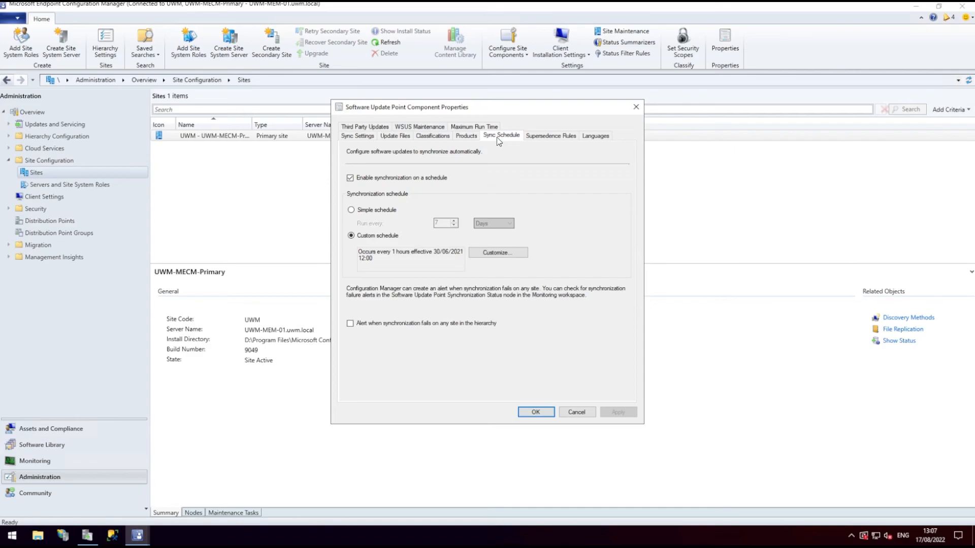